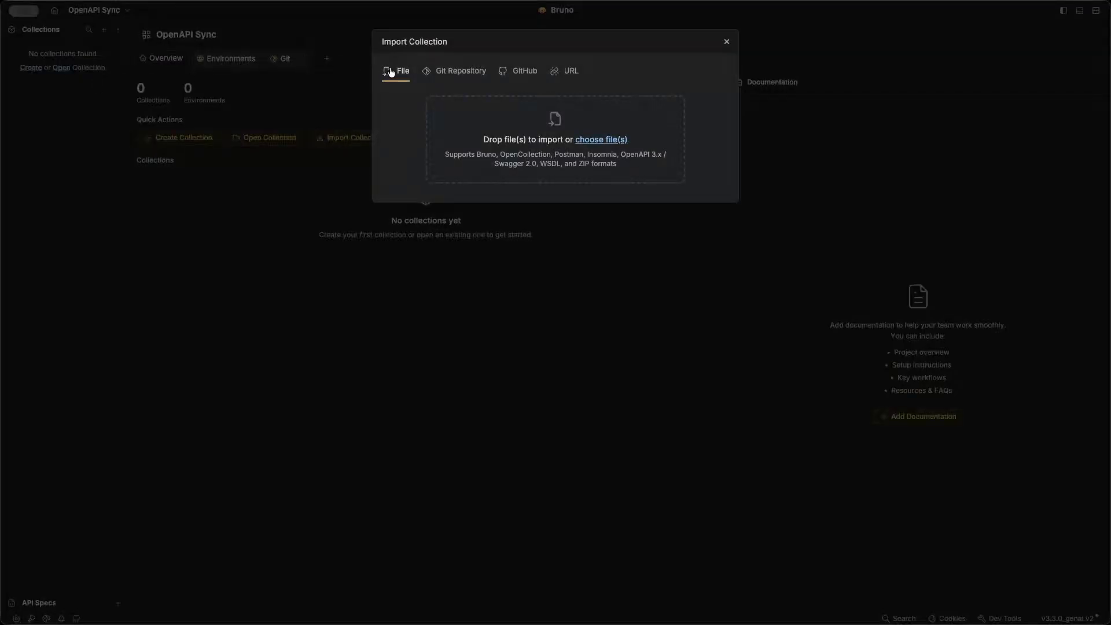
Choose importing from a URL, and copy the raw address of orders-api-v1.yaml from the openapi-sync-ws GitHub repository
{"action": "left_click", "coordinate": [576, 71]}
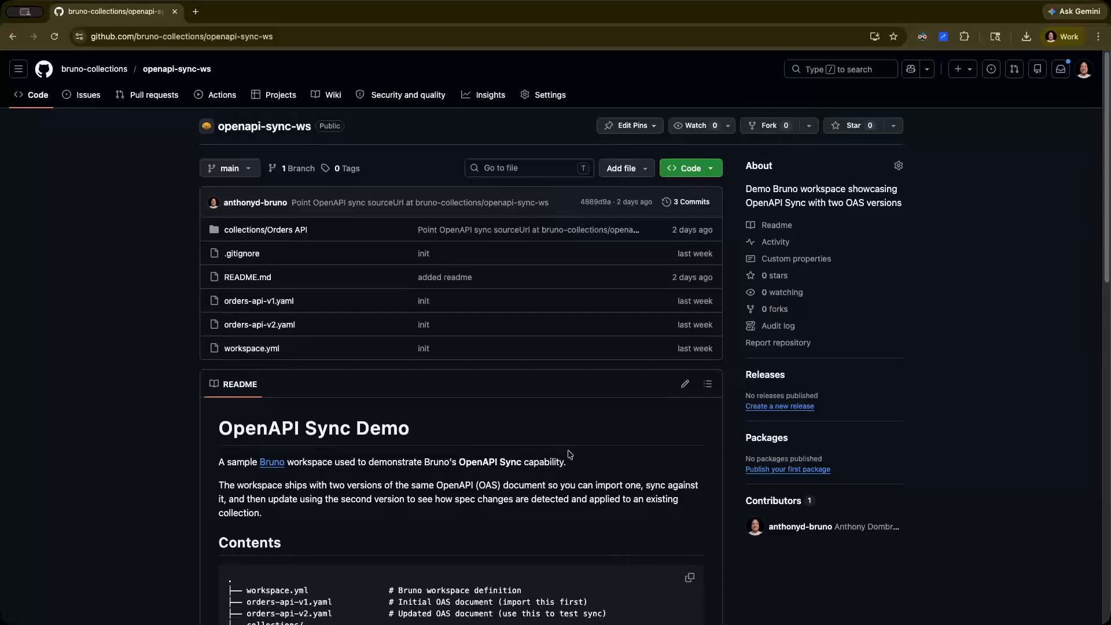
{"action": "left_click", "coordinate": [287, 301]}
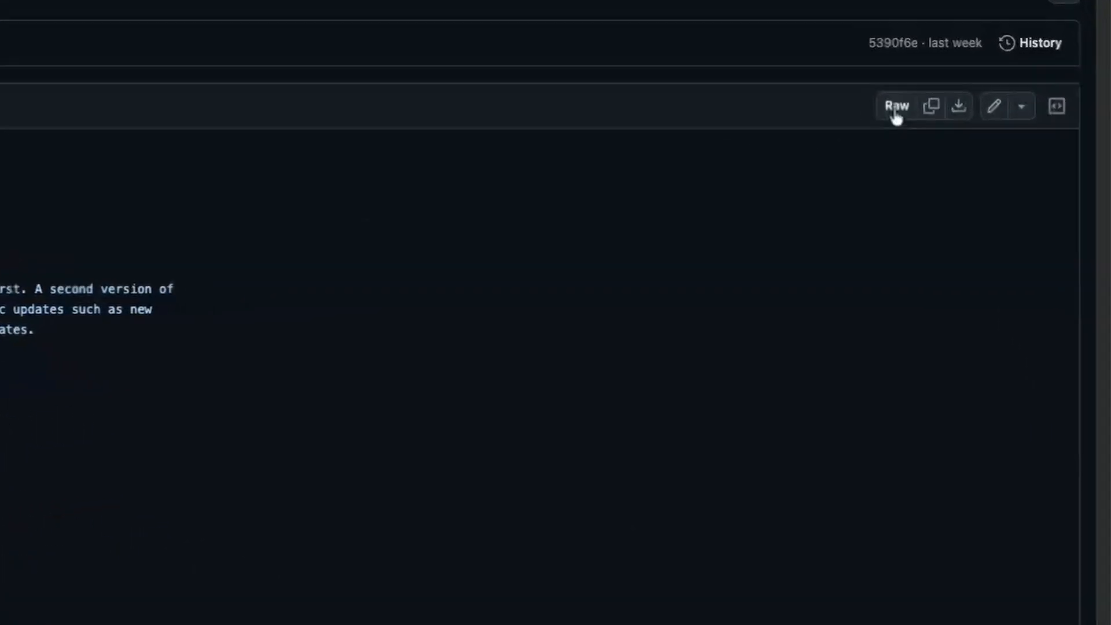
{"action": "left_click", "coordinate": [896, 113]}
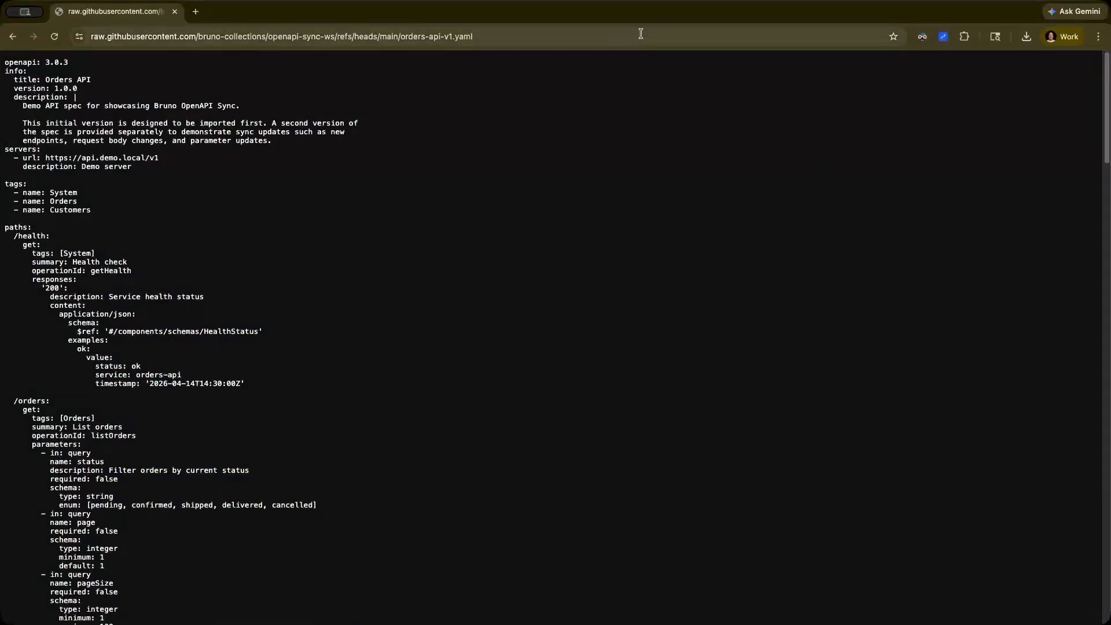
{"action": "left_click", "coordinate": [640, 34]}
{"action": "key", "text": "super+c"}
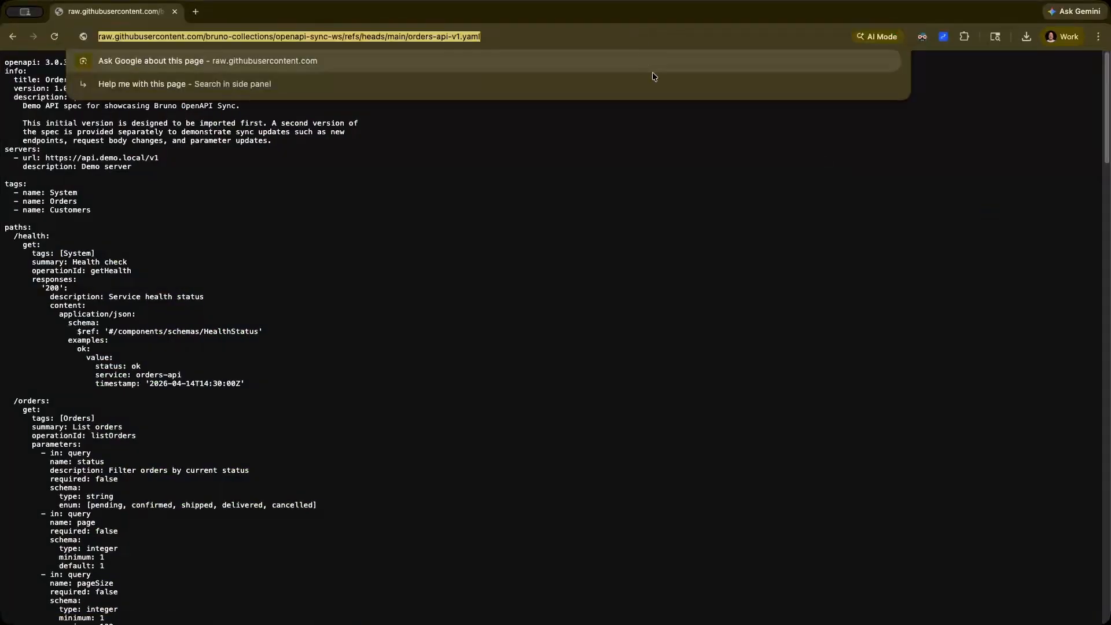
Back in Bruno, import the Orders API collection from the copied URL as OpenCollection (YAML), with Tags folders and Check for Spec Updates enabled
{"action": "key", "text": "super+Tab"}
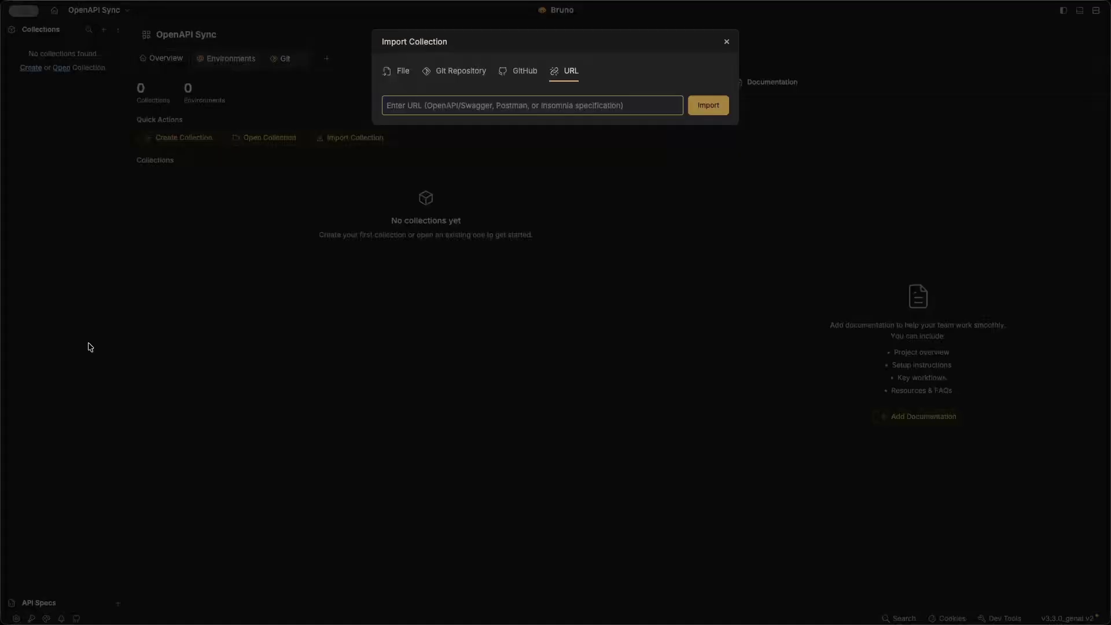
{"action": "key", "text": "super+v"}
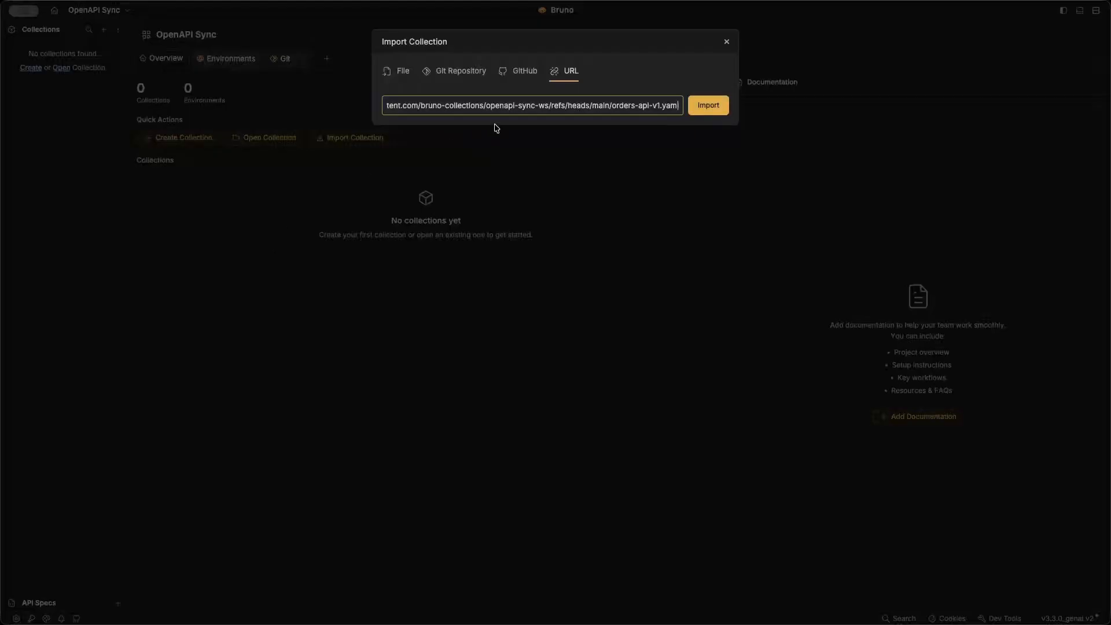
{"action": "left_click", "coordinate": [714, 104]}
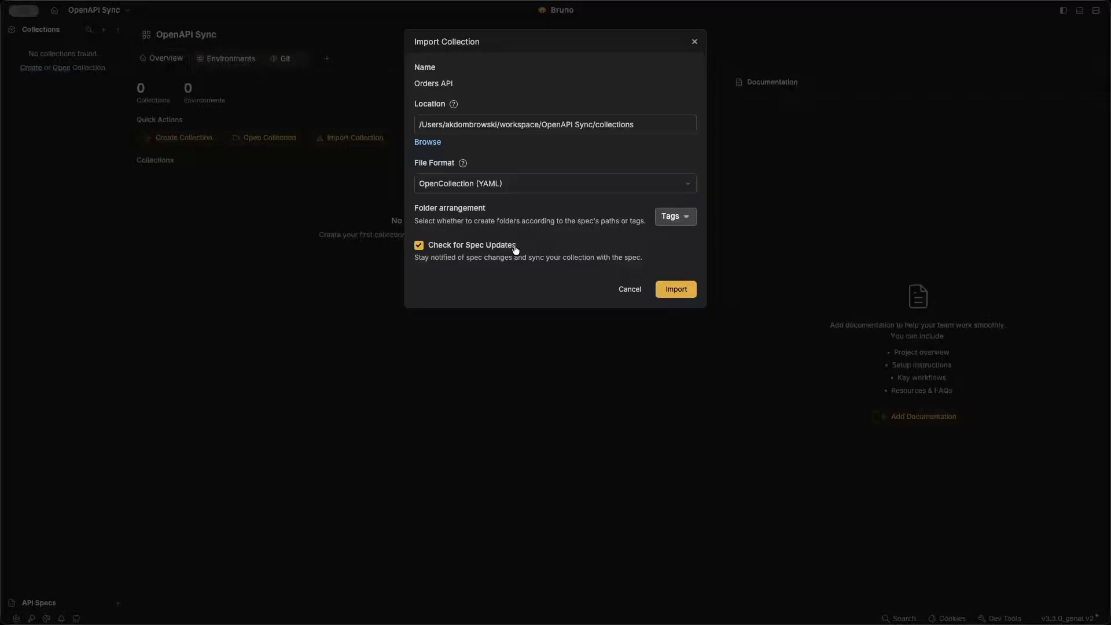
{"action": "left_click", "coordinate": [676, 290]}
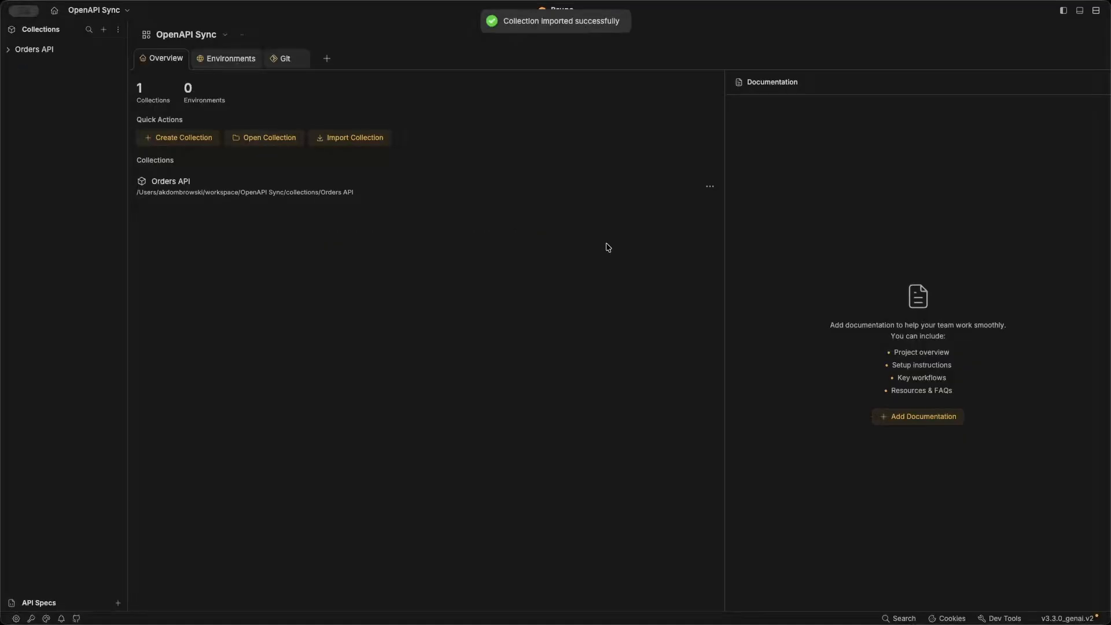
Examine the requests in the Customers and Orders folders of the imported Orders API collection
{"action": "left_click", "coordinate": [18, 51]}
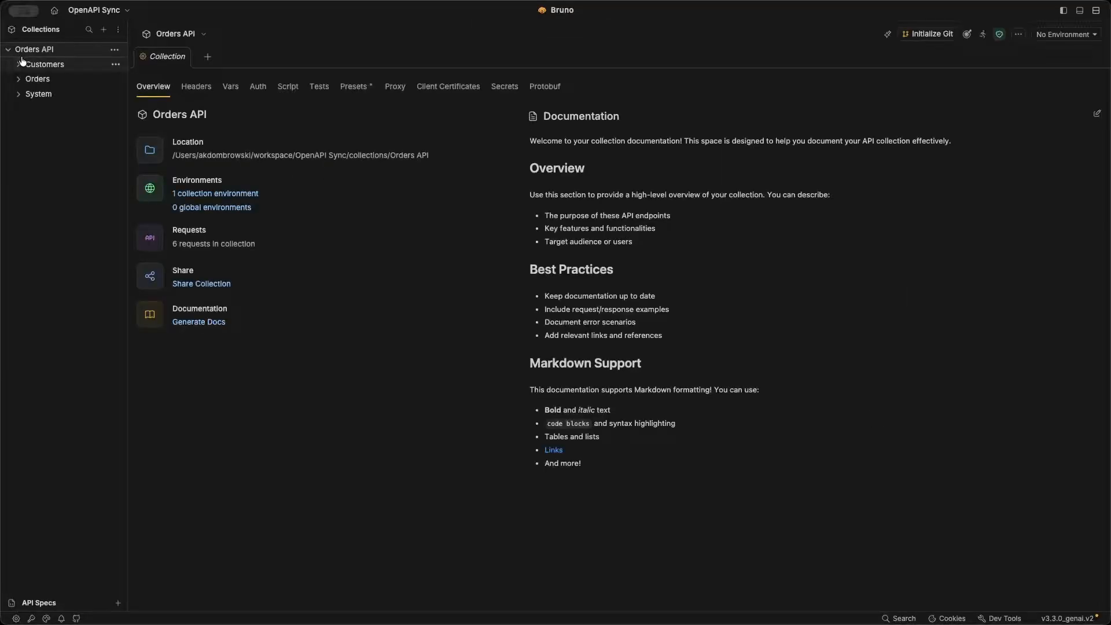
{"action": "left_click", "coordinate": [22, 62]}
{"action": "left_click", "coordinate": [57, 79]}
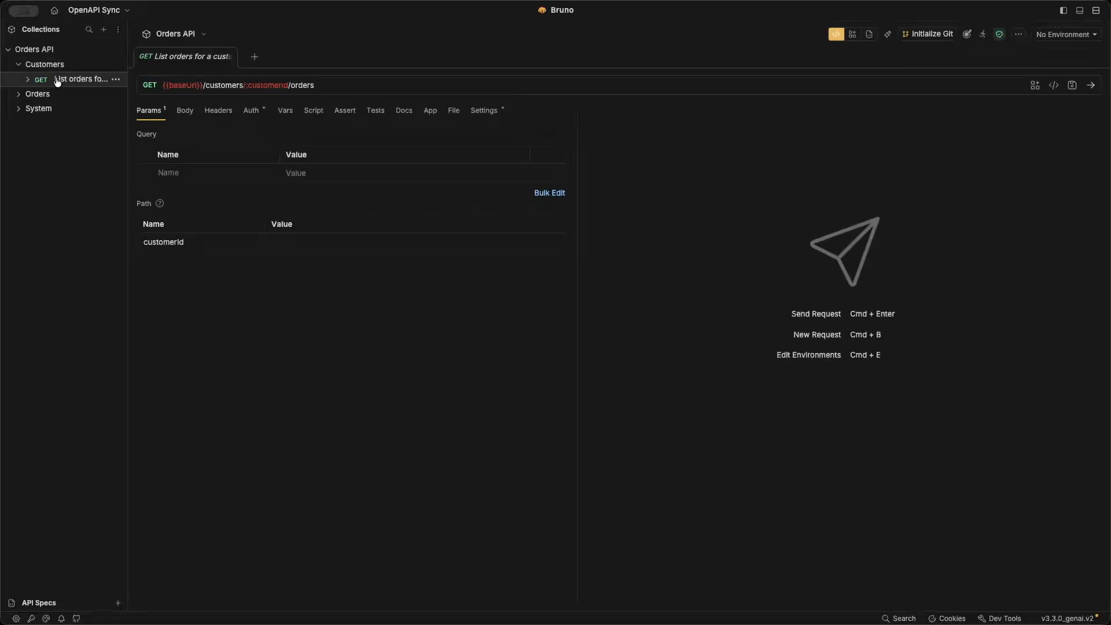
{"action": "left_click", "coordinate": [86, 98]}
{"action": "left_click", "coordinate": [77, 113]}
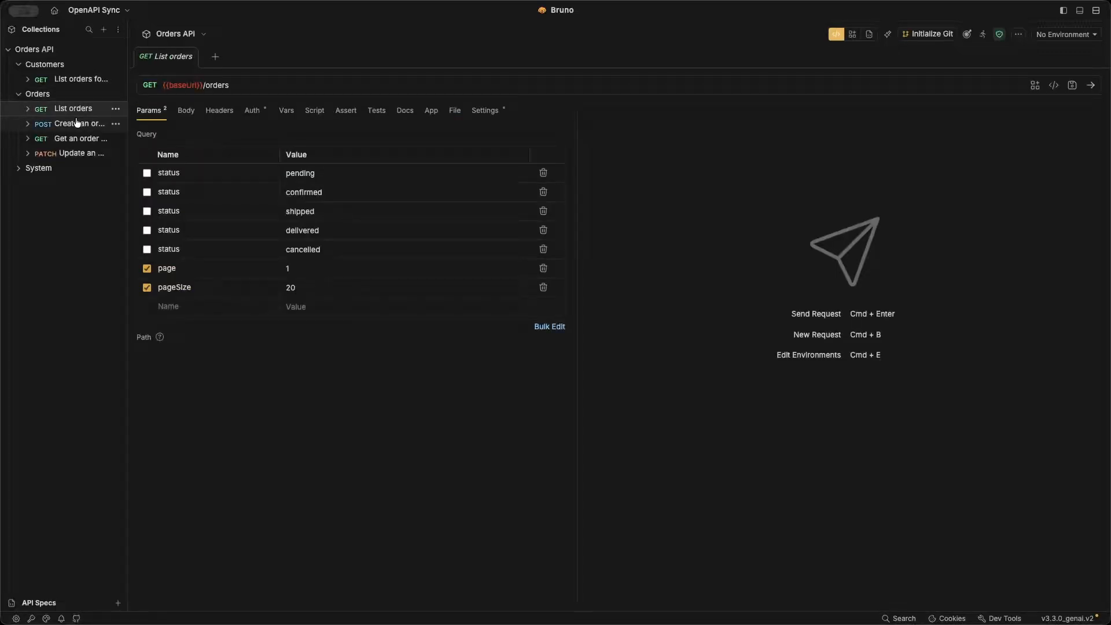
{"action": "left_click", "coordinate": [77, 124]}
{"action": "left_click", "coordinate": [76, 140]}
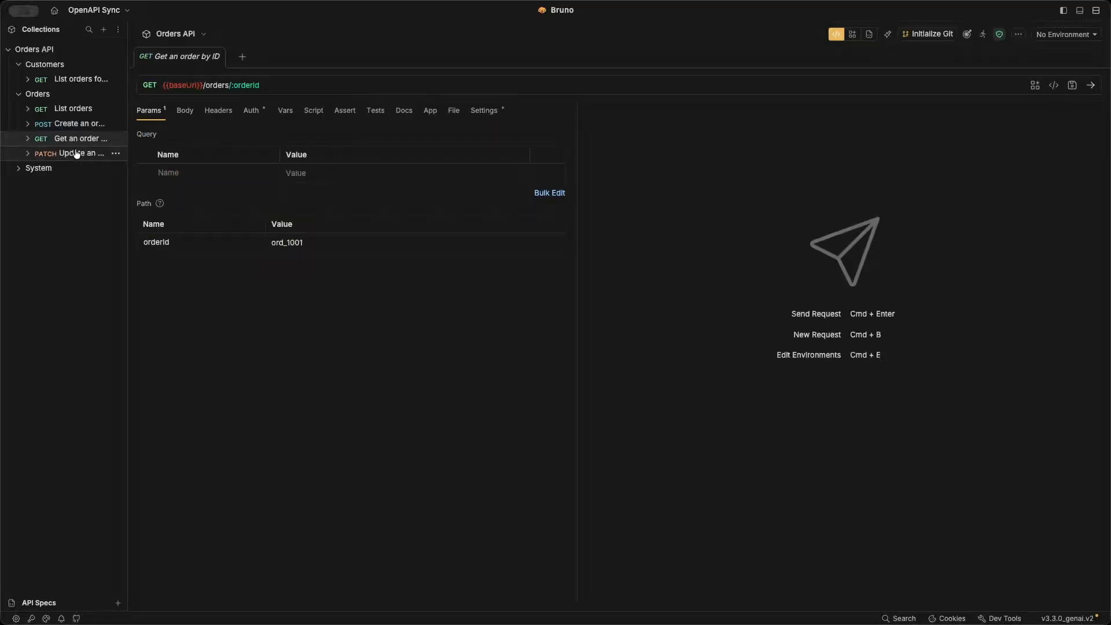
{"action": "left_click", "coordinate": [74, 154]}
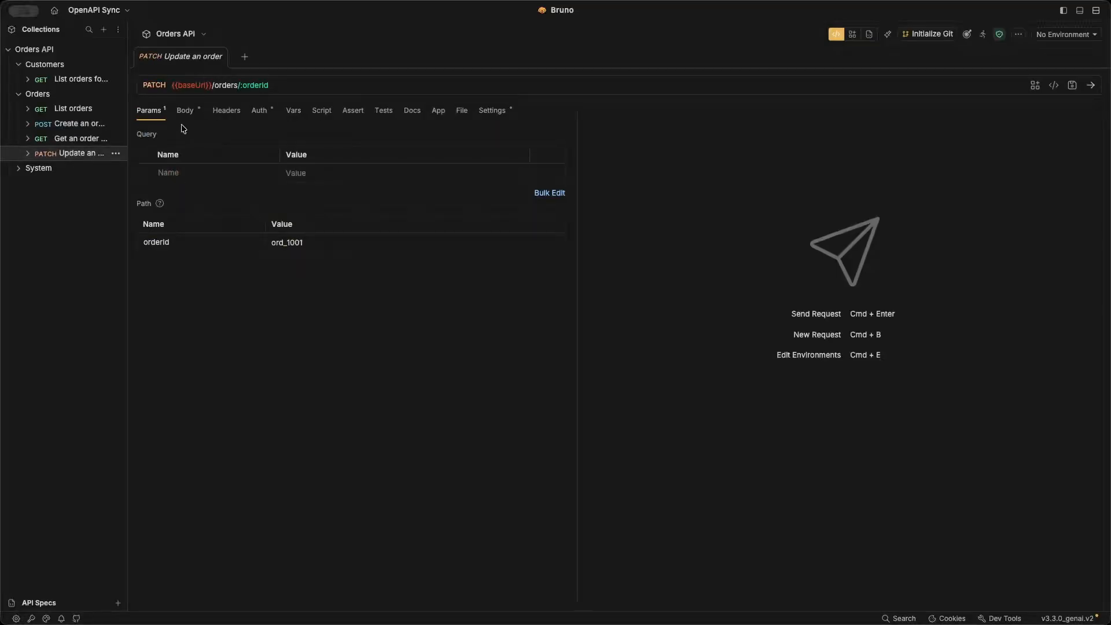
Check the authentication settings of the Update an order request and the Orders folder, and open the collection's OpenAPI sync page
{"action": "left_click", "coordinate": [262, 110]}
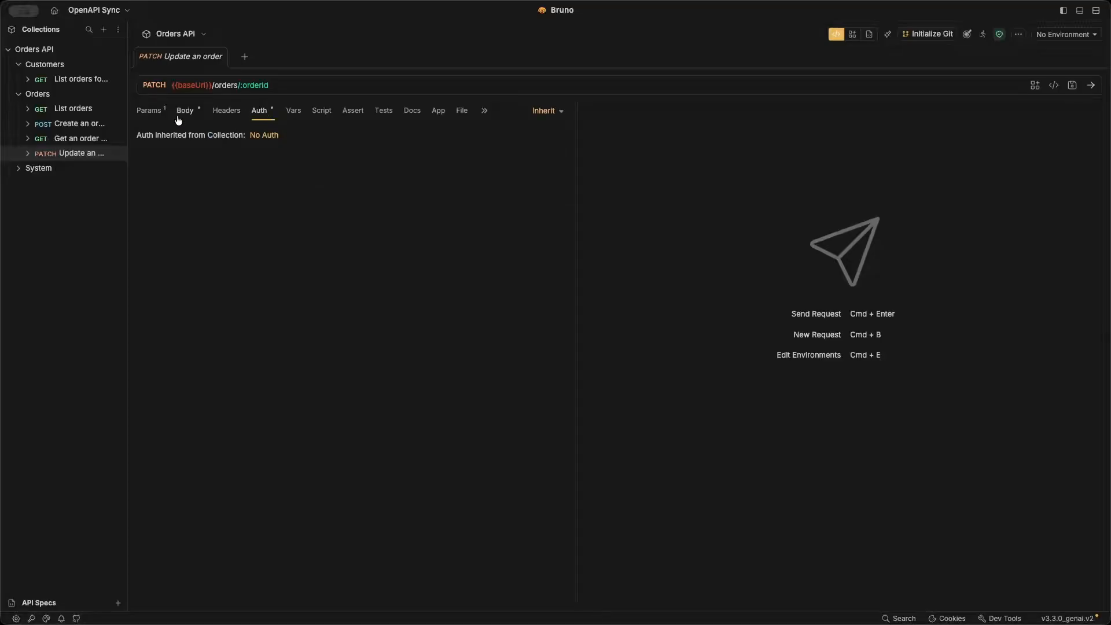
{"action": "left_click", "coordinate": [84, 96]}
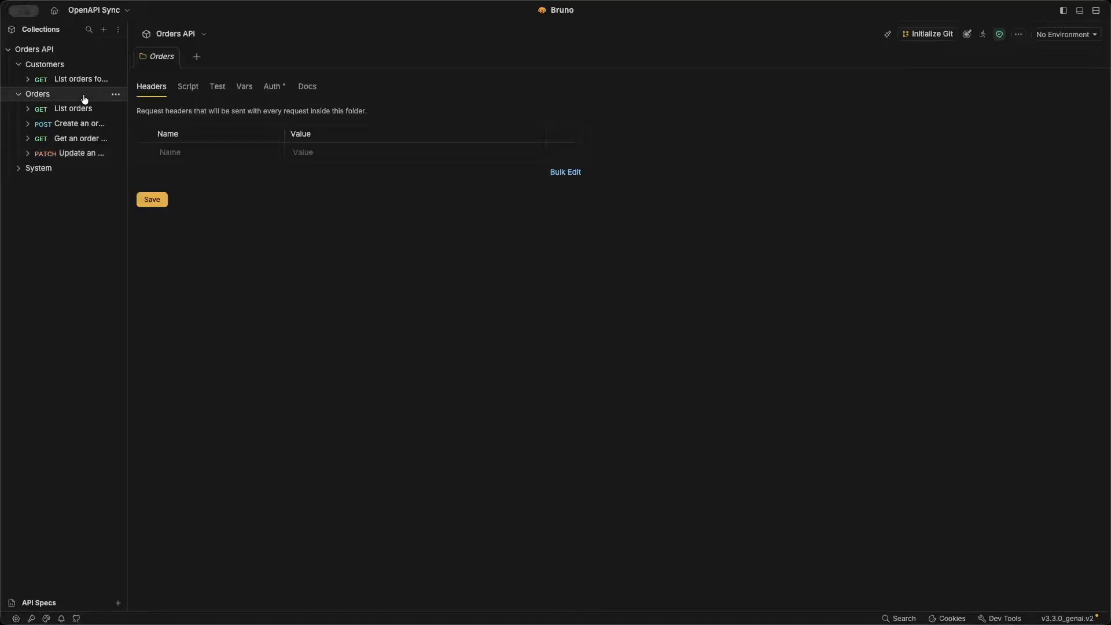
{"action": "left_click", "coordinate": [279, 86]}
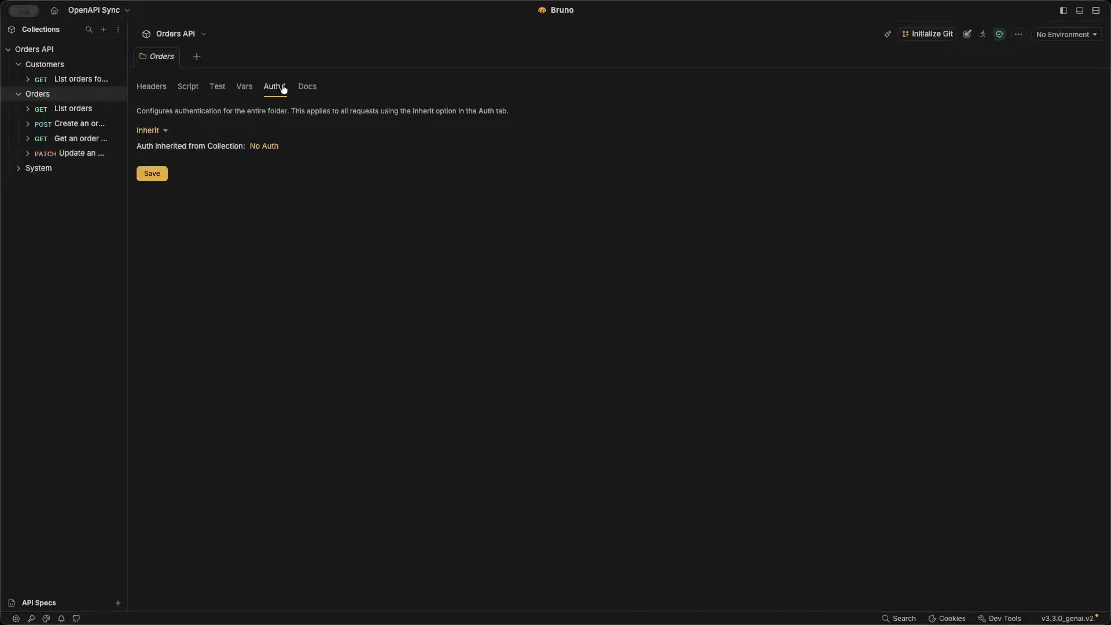
{"action": "left_click", "coordinate": [68, 78]}
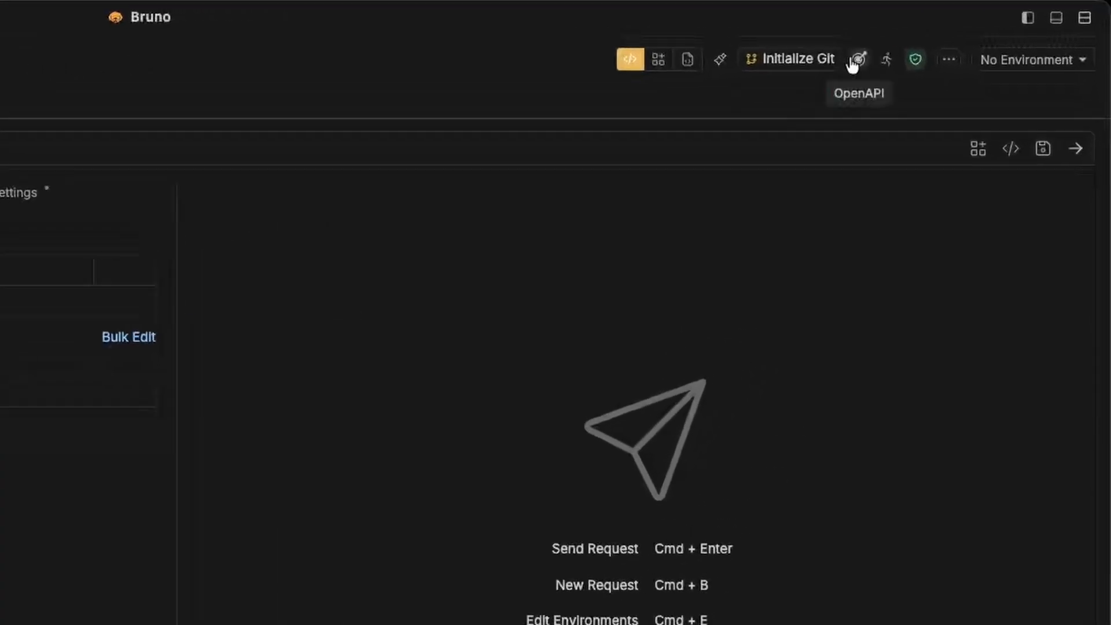
{"action": "left_click", "coordinate": [855, 60]}
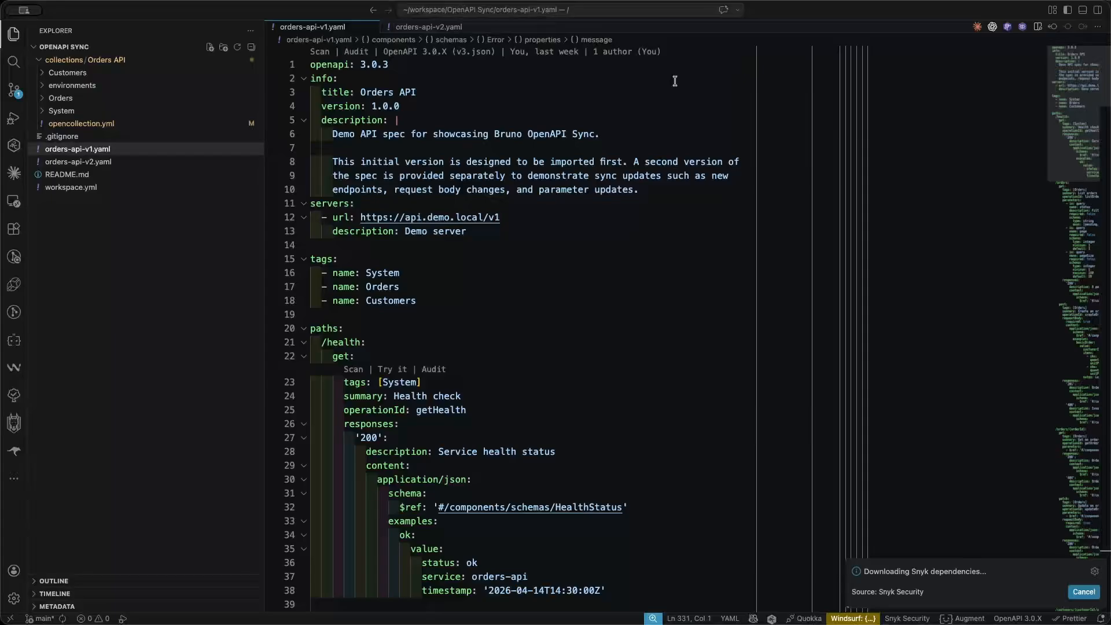
In the code editor, replace the entire contents of orders-api-v1.yaml with those of orders-api-v2.yaml and save the file
{"action": "left_click", "coordinate": [130, 150]}
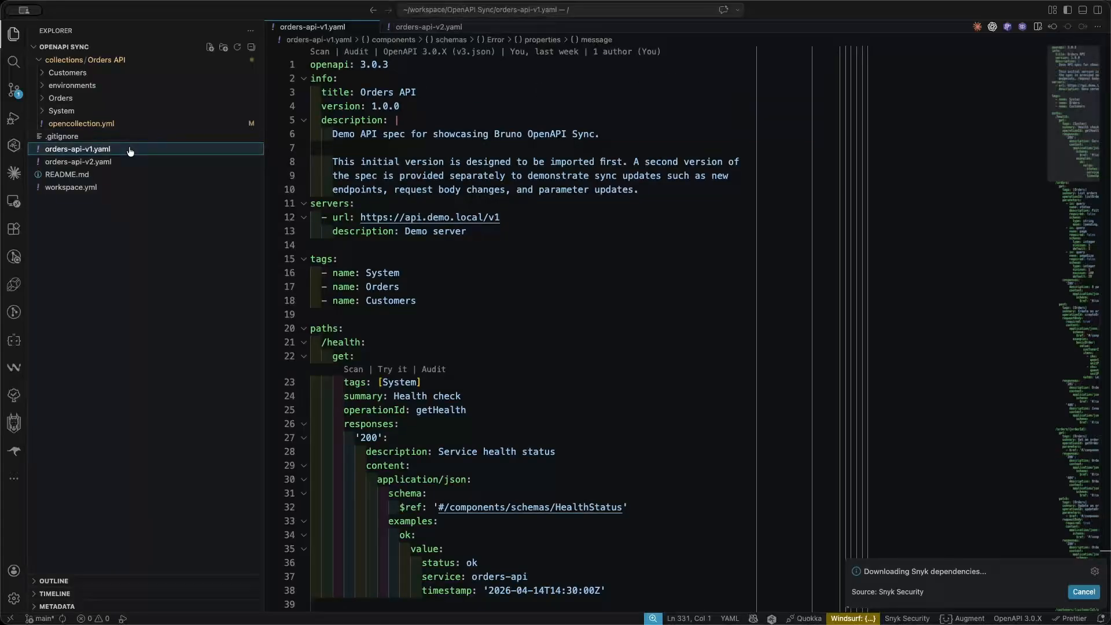
{"action": "left_click", "coordinate": [172, 163]}
{"action": "left_click", "coordinate": [450, 162]}
{"action": "key", "text": "ctrl+a"}
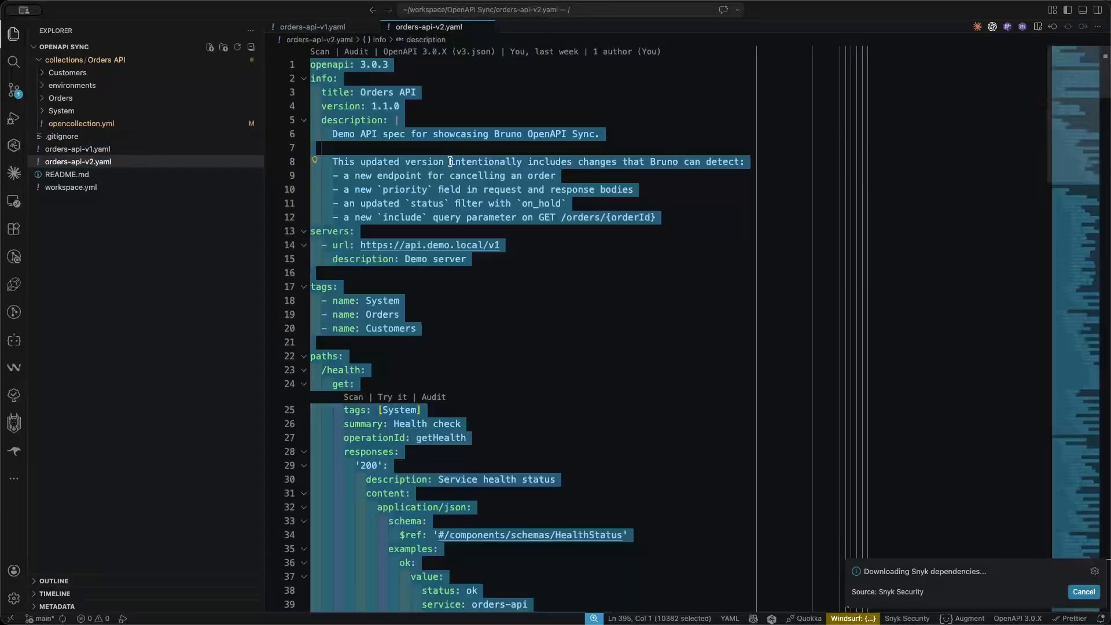
{"action": "left_click", "coordinate": [231, 149]}
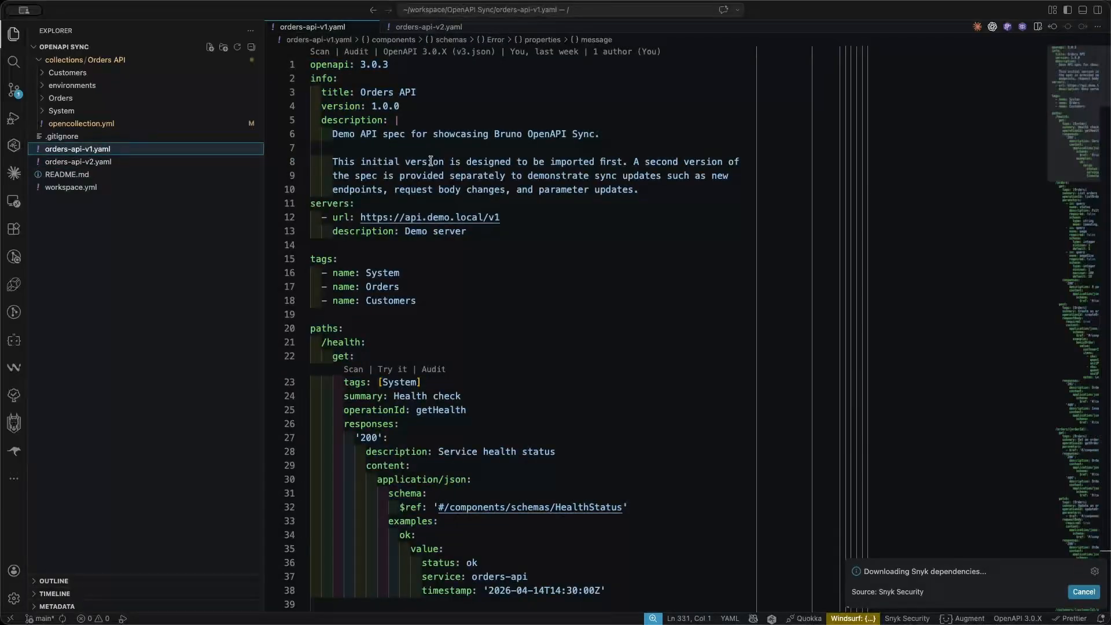
{"action": "key", "text": "ctrl+a"}
{"action": "key", "text": "ctrl+v"}
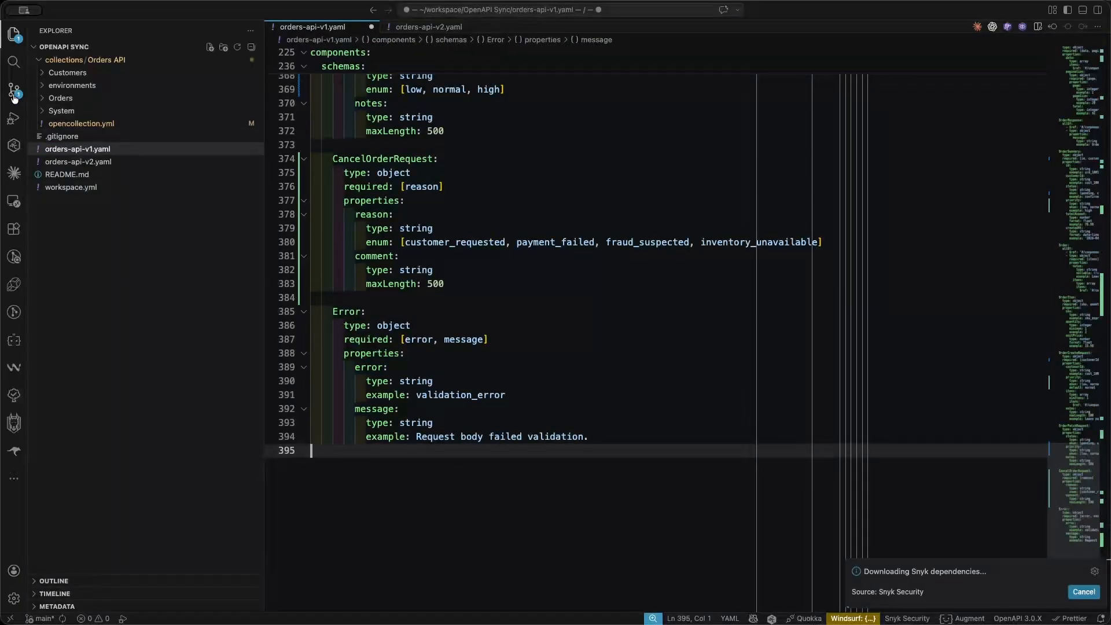
{"action": "key", "text": "ctrl+s"}
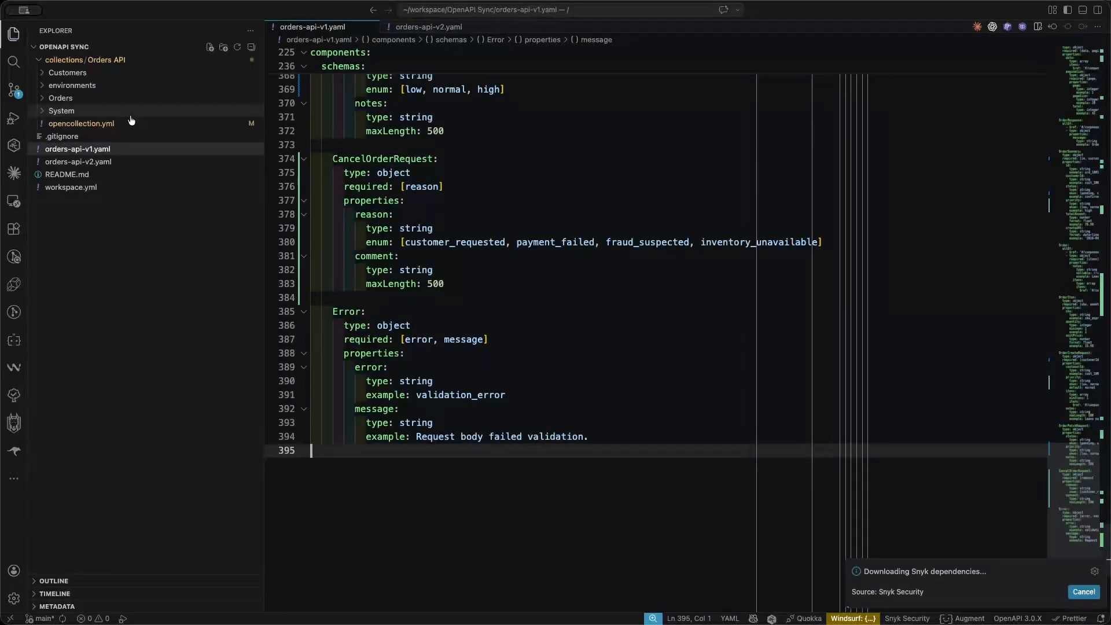
Commit the changes on main with the message "Update OAS to v2" and sync them to the remote repository
{"action": "left_click", "coordinate": [14, 91]}
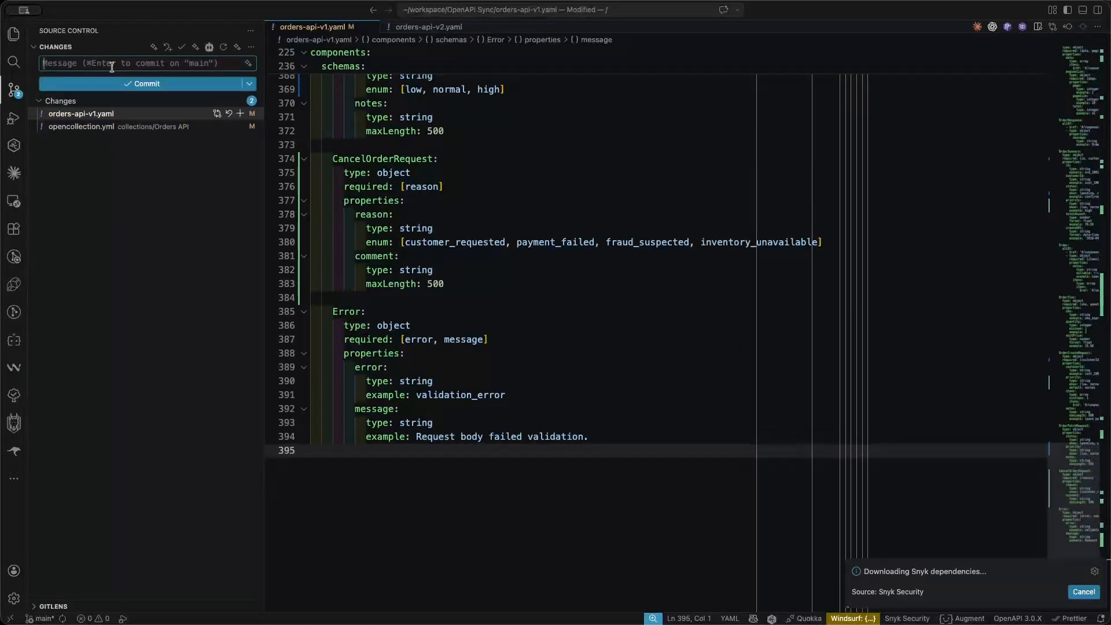
{"action": "type", "text": "Up"}
{"action": "key", "text": "BackSpace"}
{"action": "key", "text": "BackSpace"}
{"action": "type", "text": "Update OAS to v2"}
{"action": "left_click", "coordinate": [87, 87]}
{"action": "left_click", "coordinate": [199, 91]}
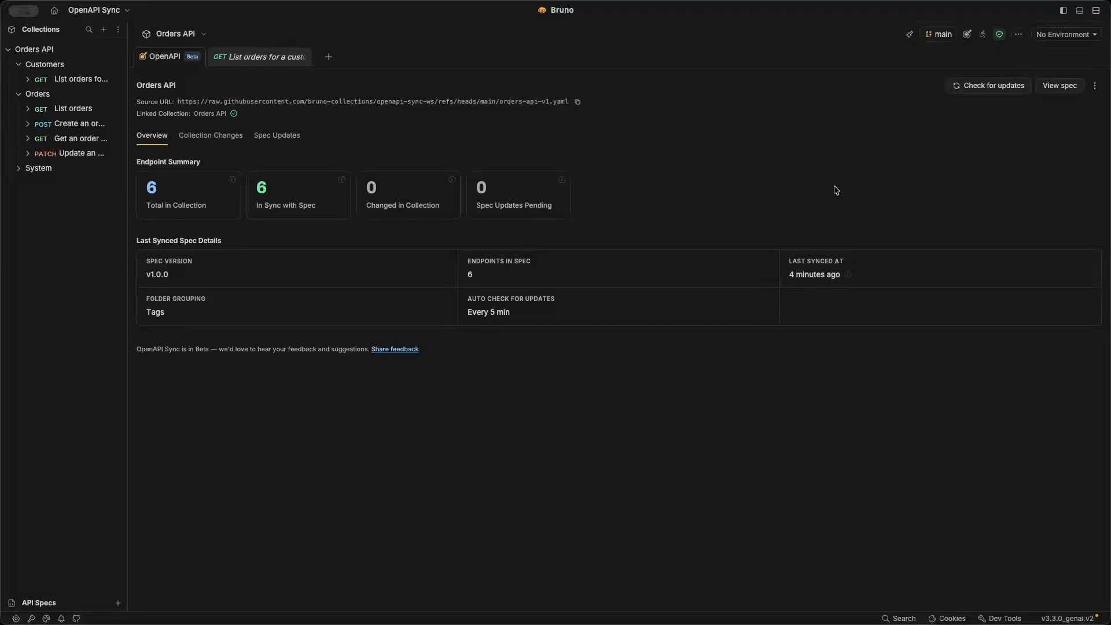
In Bruno, check the Orders API source for spec updates and review the change to the Create an order endpoint
{"action": "left_click", "coordinate": [993, 85]}
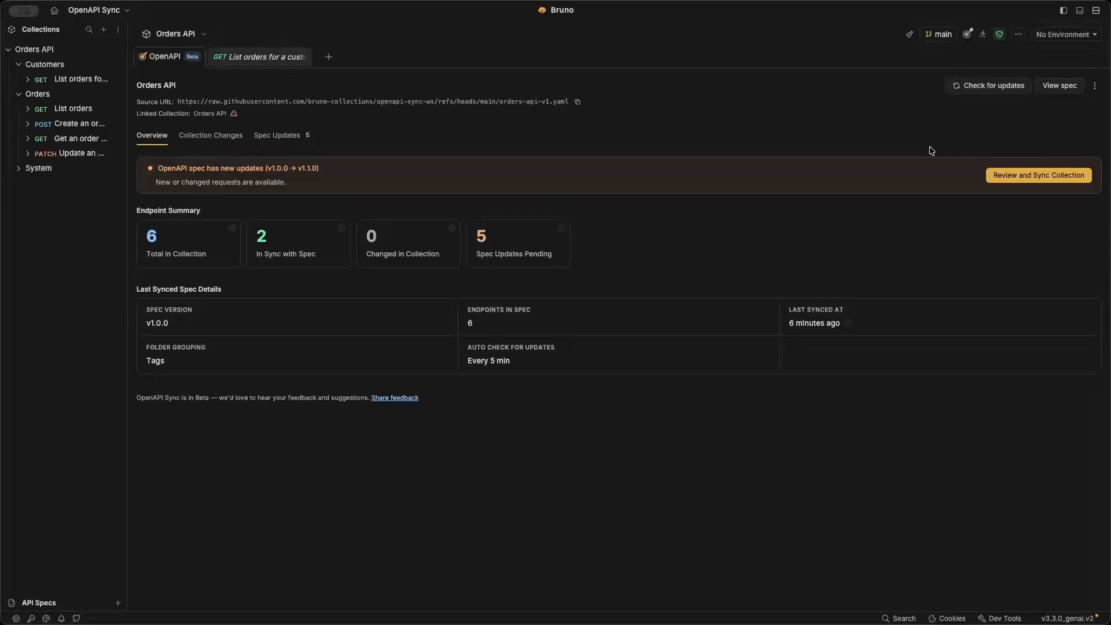
{"action": "left_click", "coordinate": [1011, 181]}
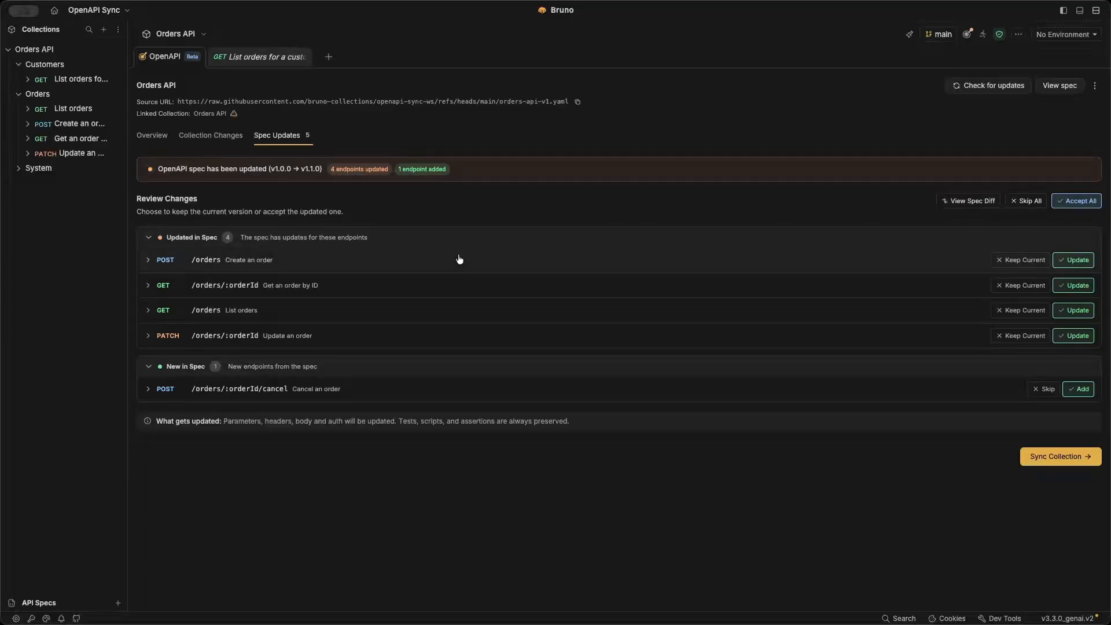
{"action": "left_click", "coordinate": [229, 261]}
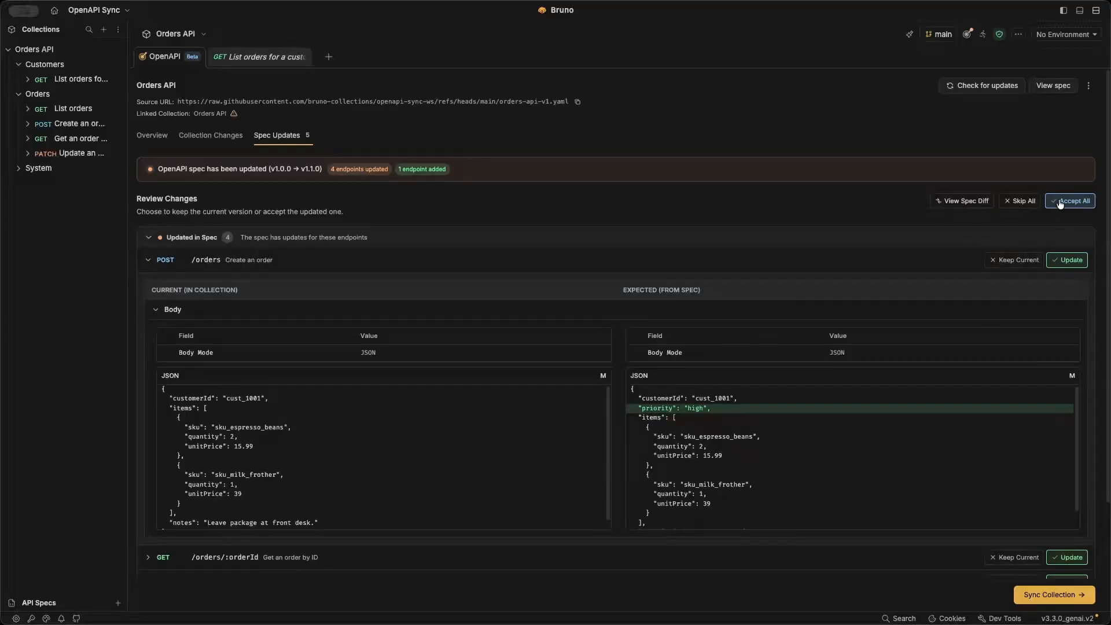
Sync the collection with all the spec updates accepted, and return to the sync overview
{"action": "left_click", "coordinate": [1054, 602]}
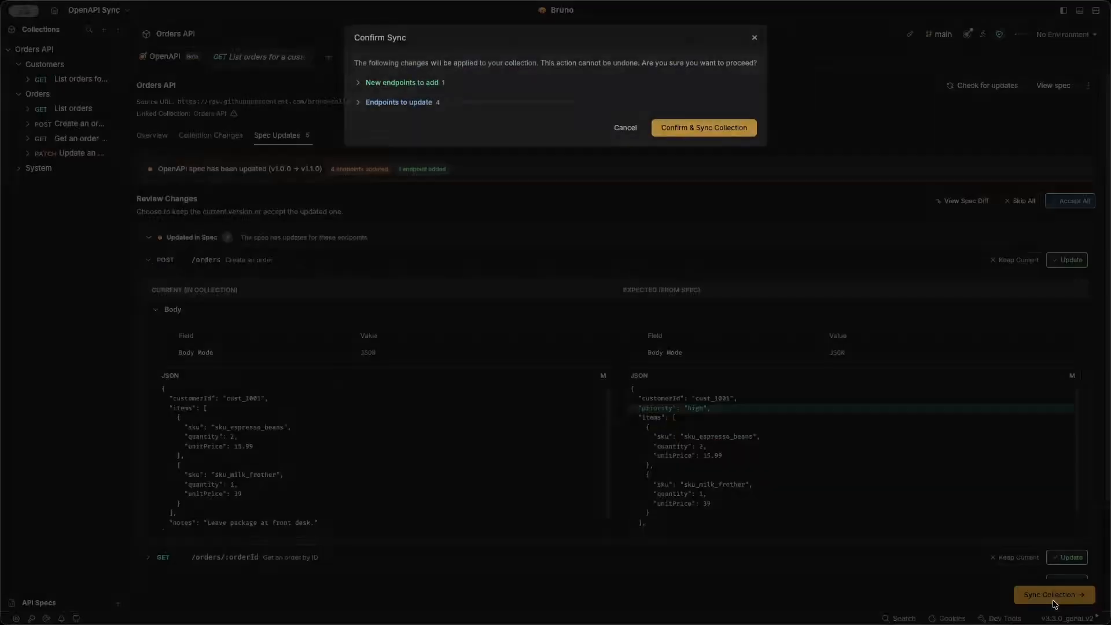
{"action": "left_click", "coordinate": [703, 136]}
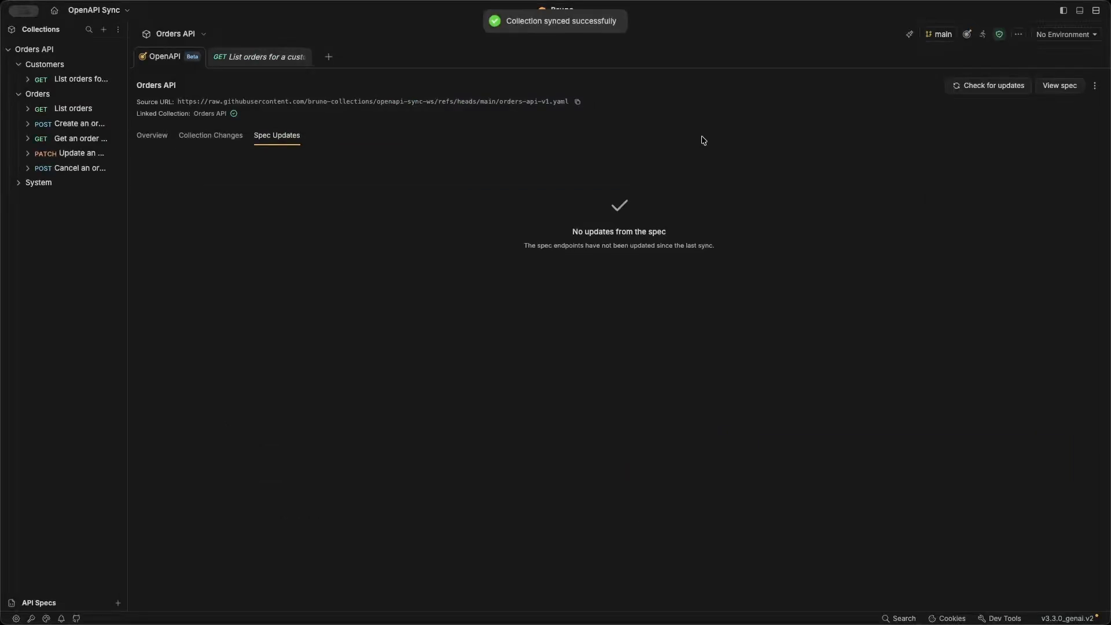
{"action": "left_click", "coordinate": [160, 136]}
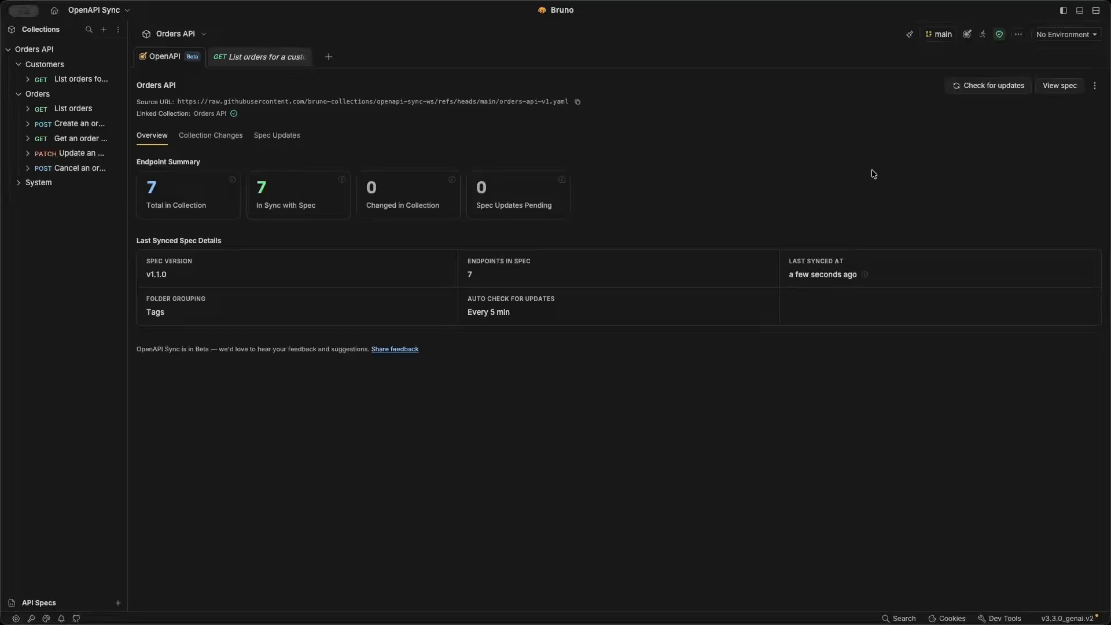
View the synced API spec, including the details of the /health endpoint, and close it
{"action": "left_click", "coordinate": [1061, 87]}
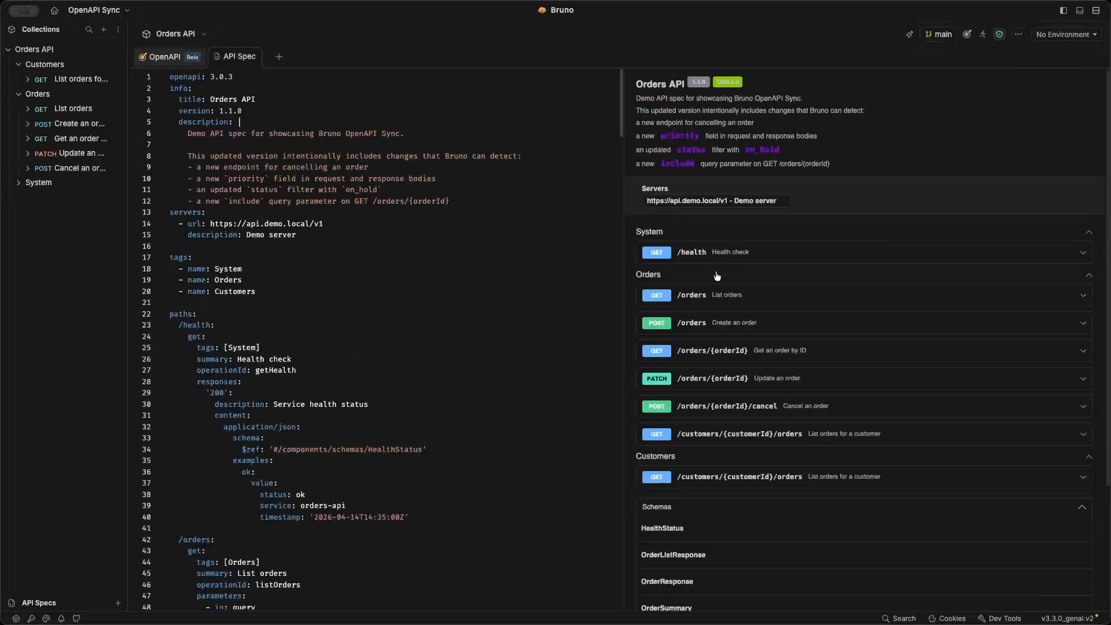
{"action": "scroll", "coordinate": [558, 349], "scroll_direction": "down", "scroll_amount": 10}
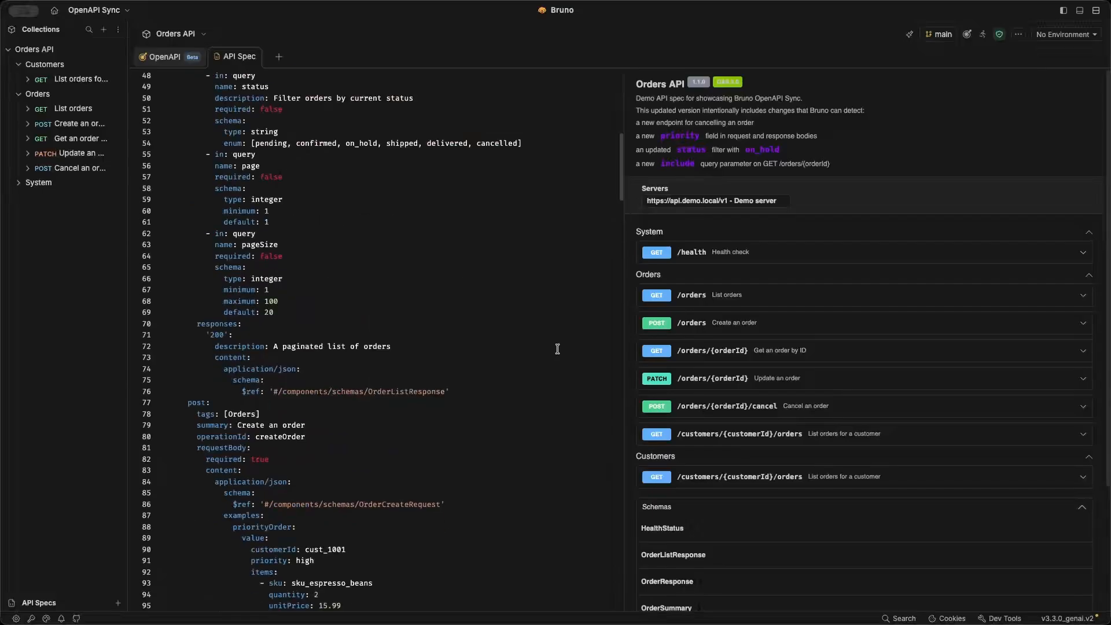
{"action": "left_click", "coordinate": [715, 259]}
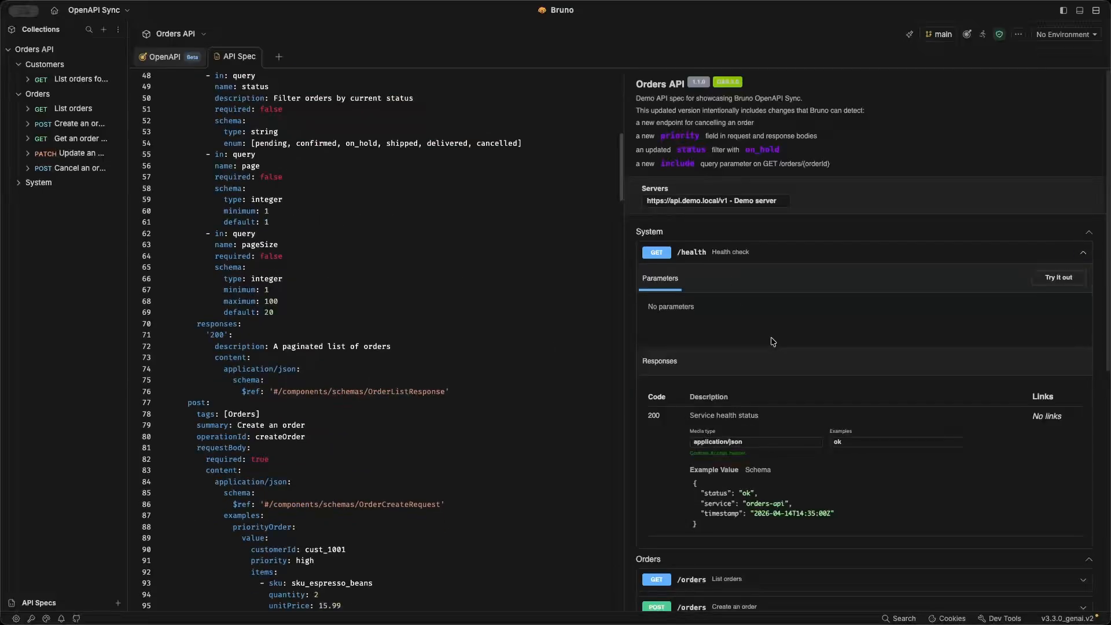
{"action": "left_click", "coordinate": [247, 57]}
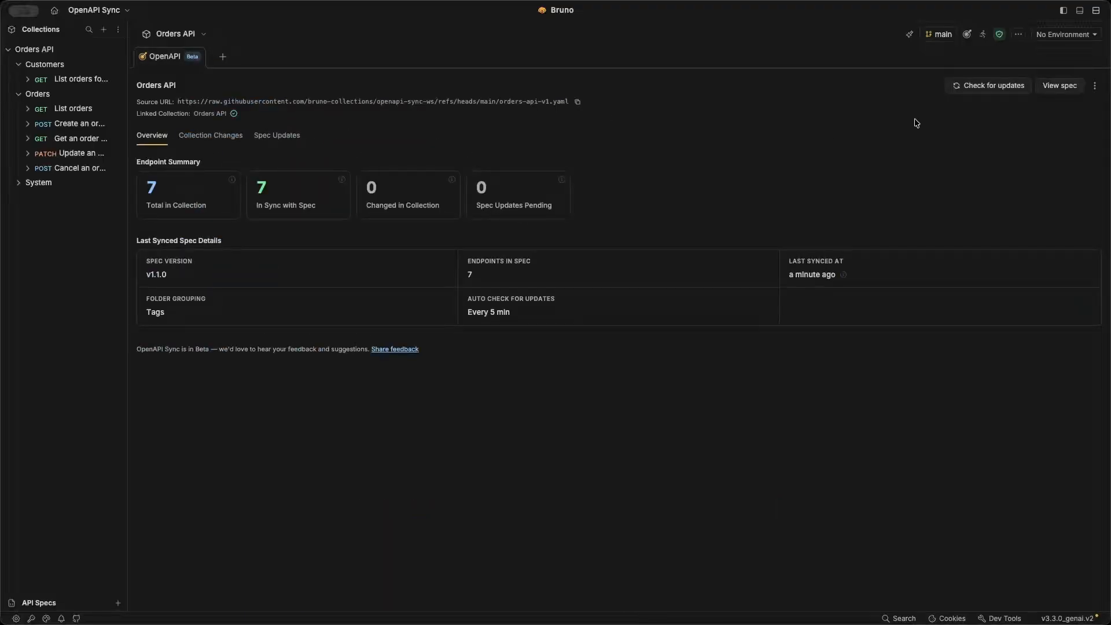
Open the sync connection settings and save them with automatic update checks every 5 min
{"action": "left_click", "coordinate": [1095, 86]}
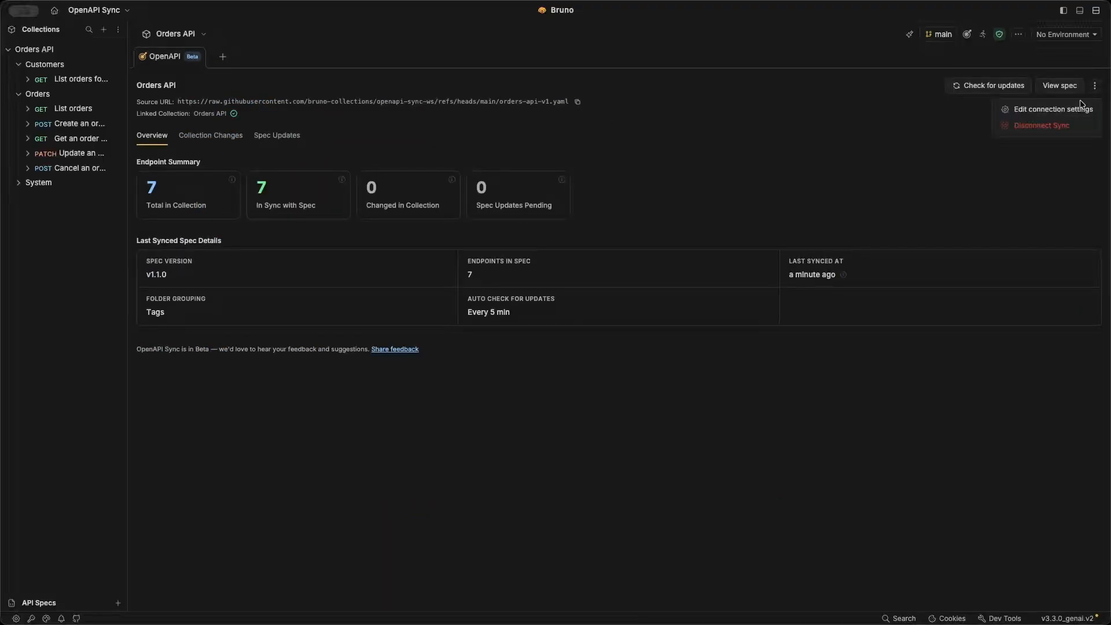
{"action": "left_click", "coordinate": [1078, 110]}
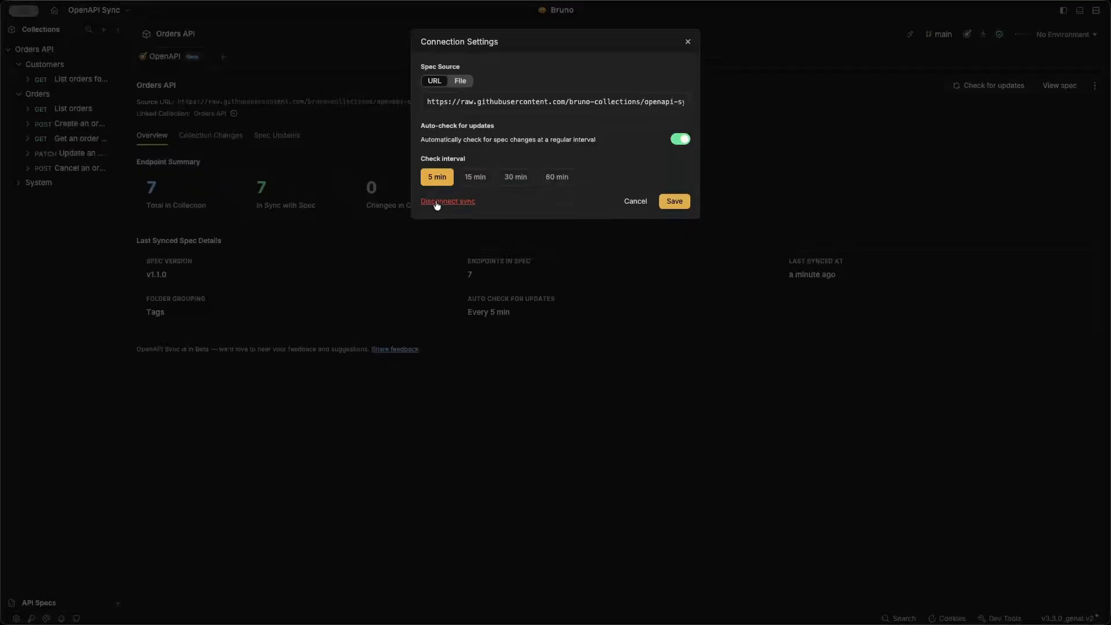
{"action": "left_click", "coordinate": [673, 203]}
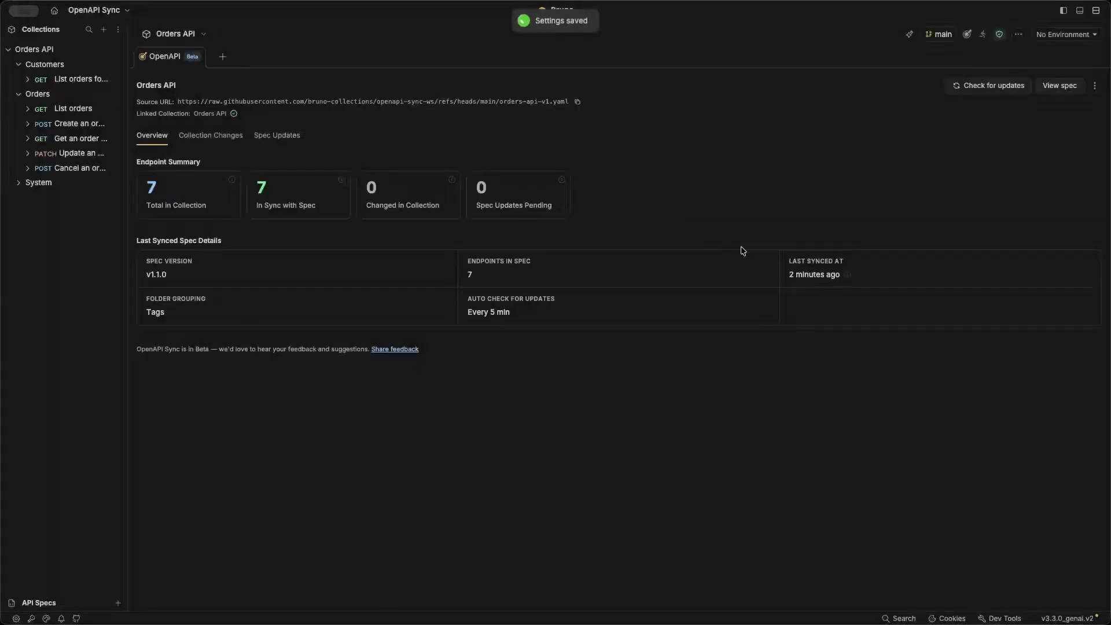